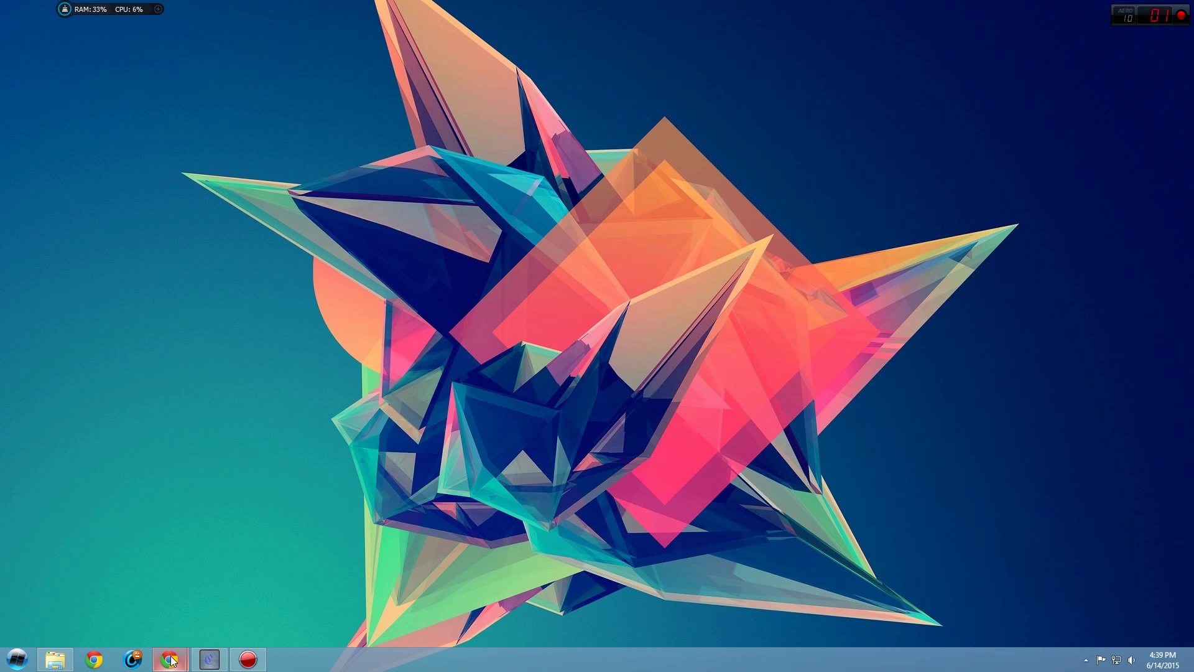
Install Kodi through its setup wizard with the Full install type and the default Start Menu folder.
mouse_move(172, 660)
click(205, 600)
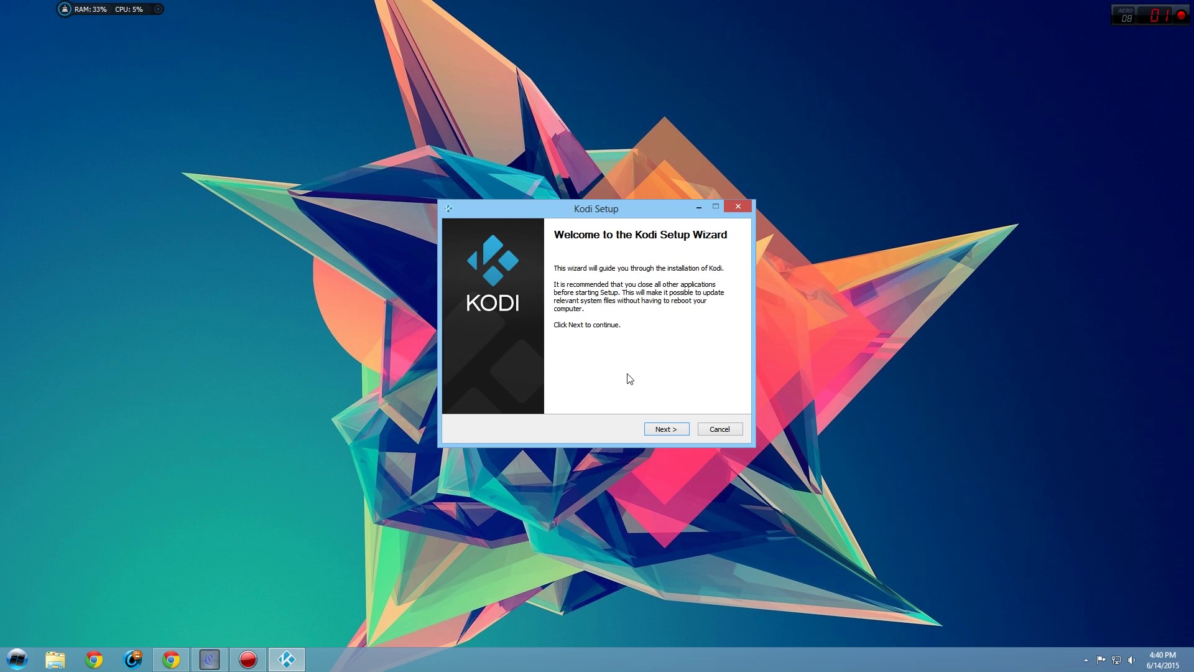
click(660, 429)
click(664, 429)
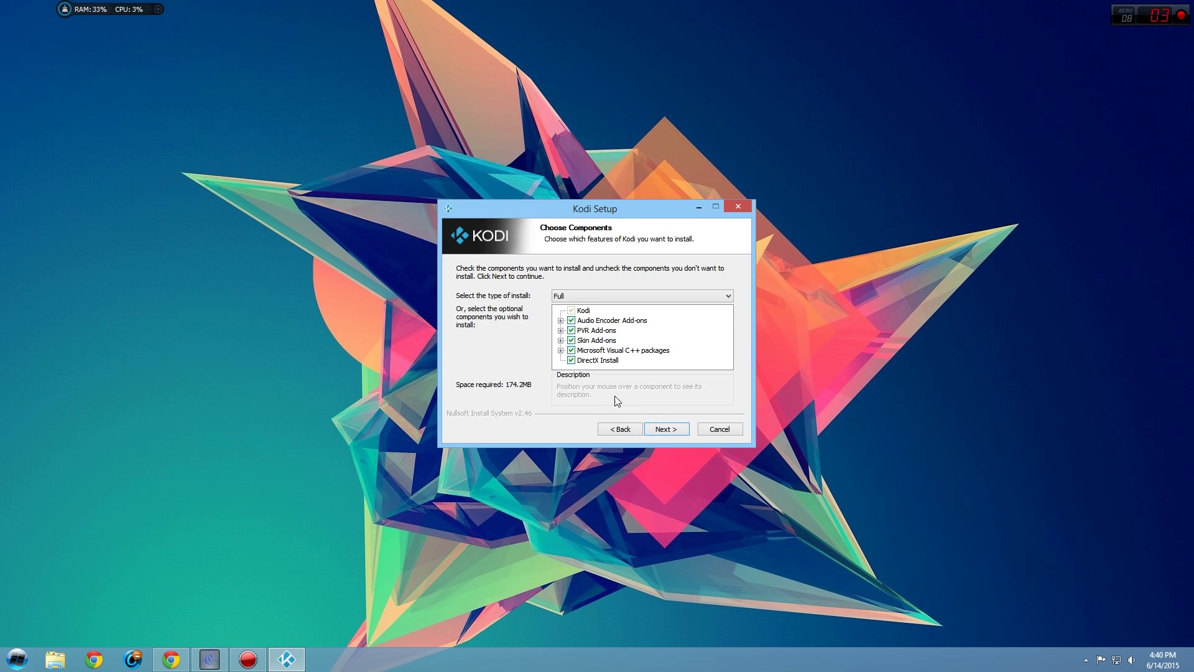
click(655, 431)
click(662, 431)
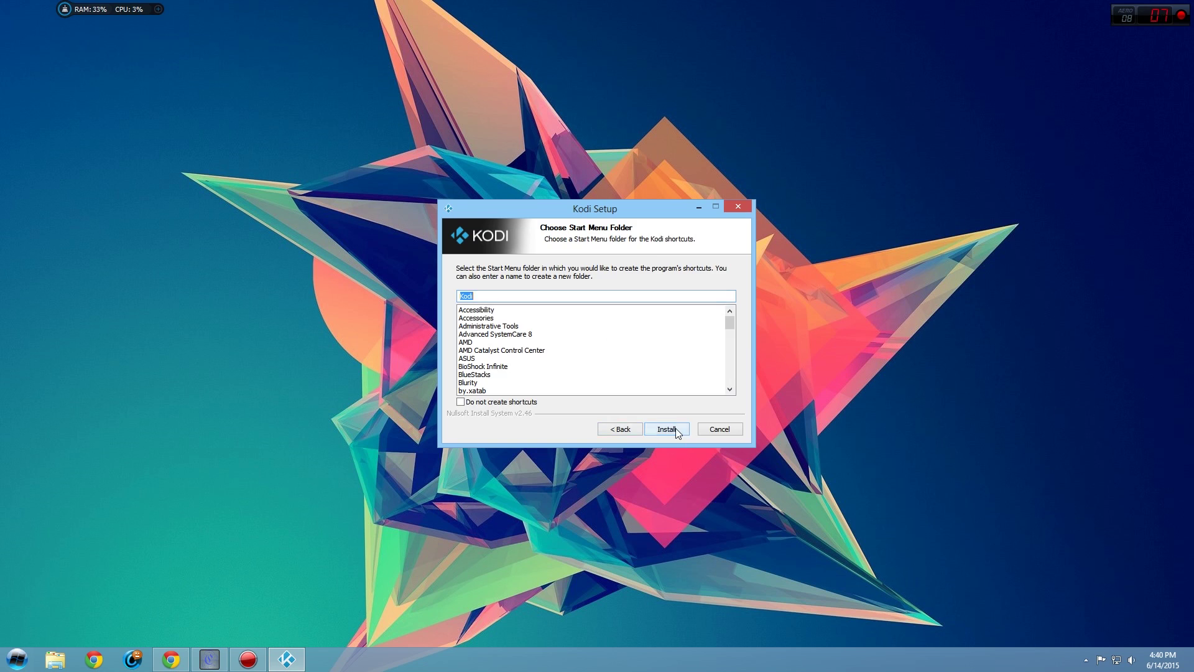
click(674, 431)
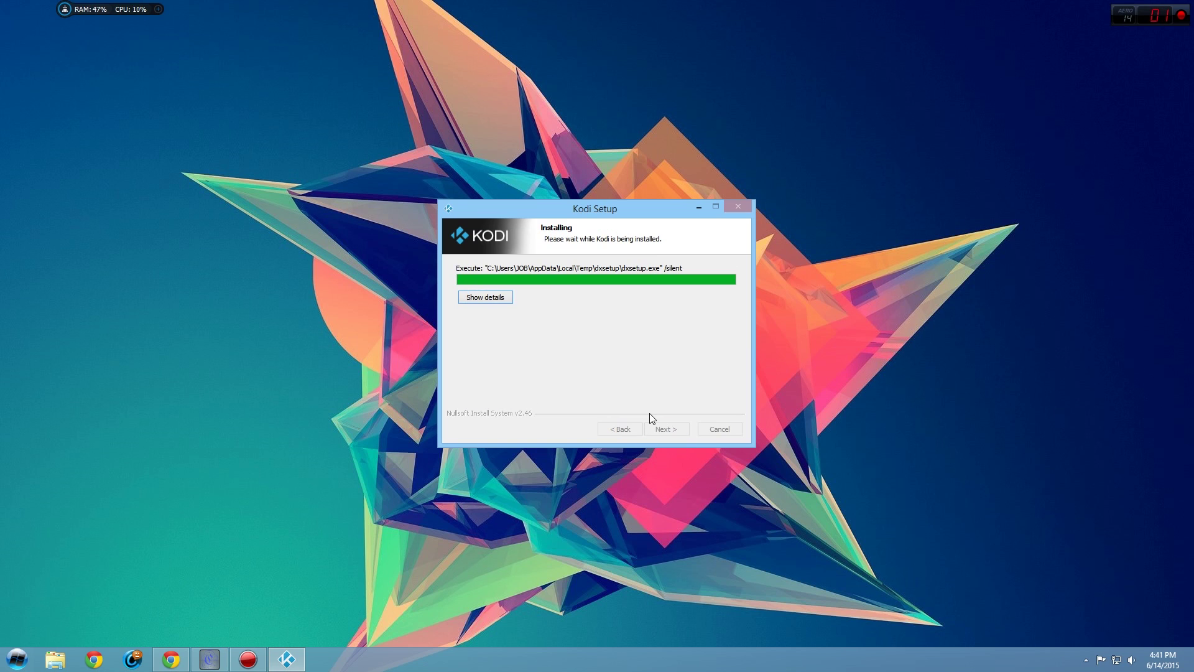
click(663, 429)
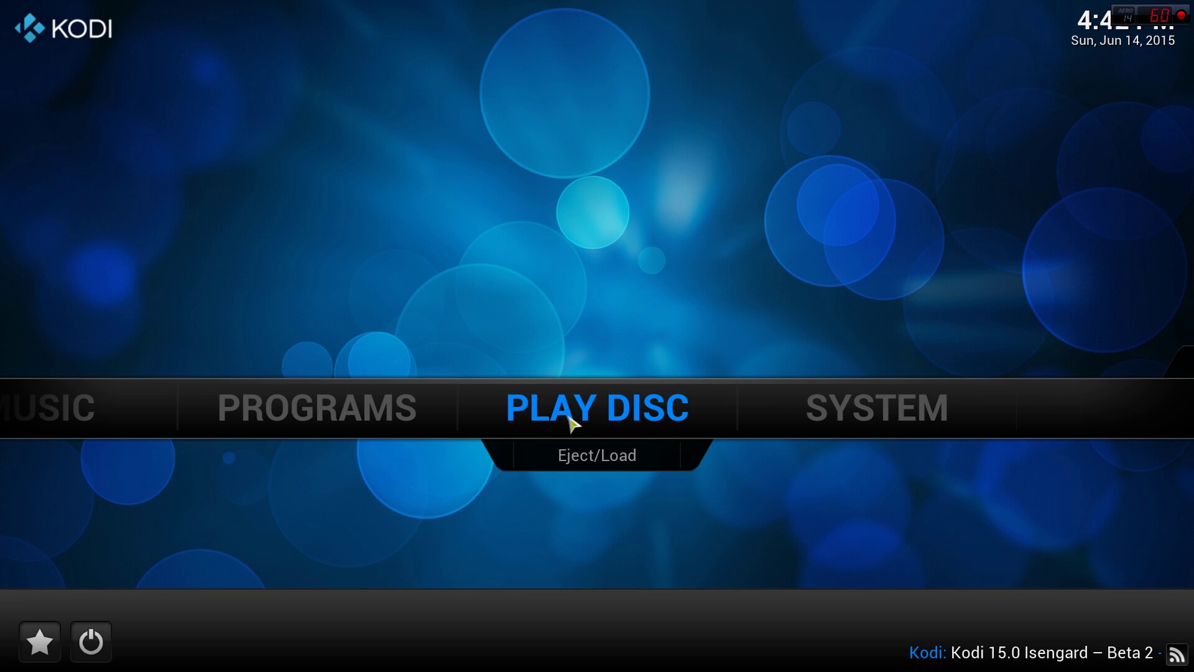
mouse_move(906, 408)
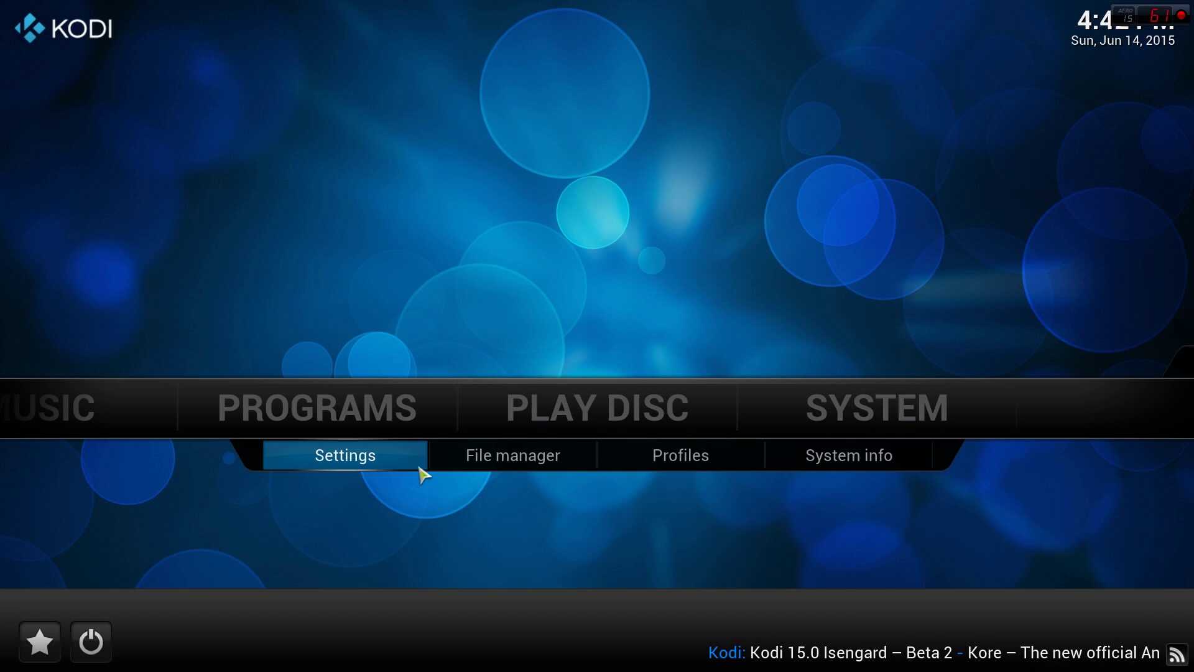
click(541, 458)
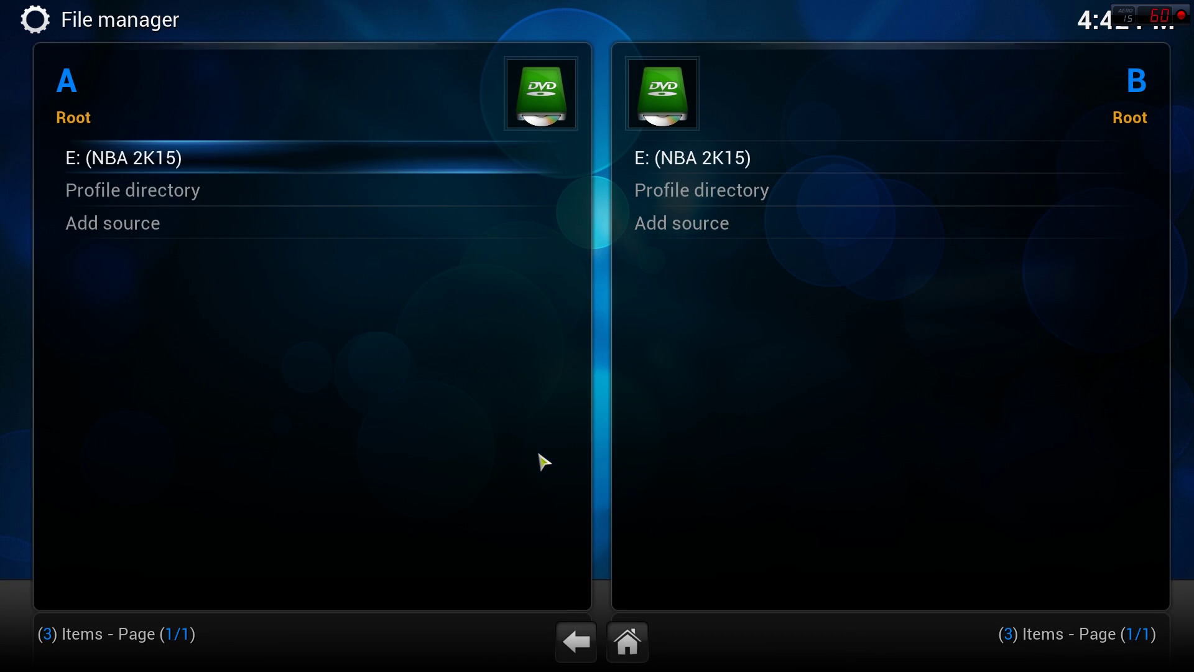
click(153, 231)
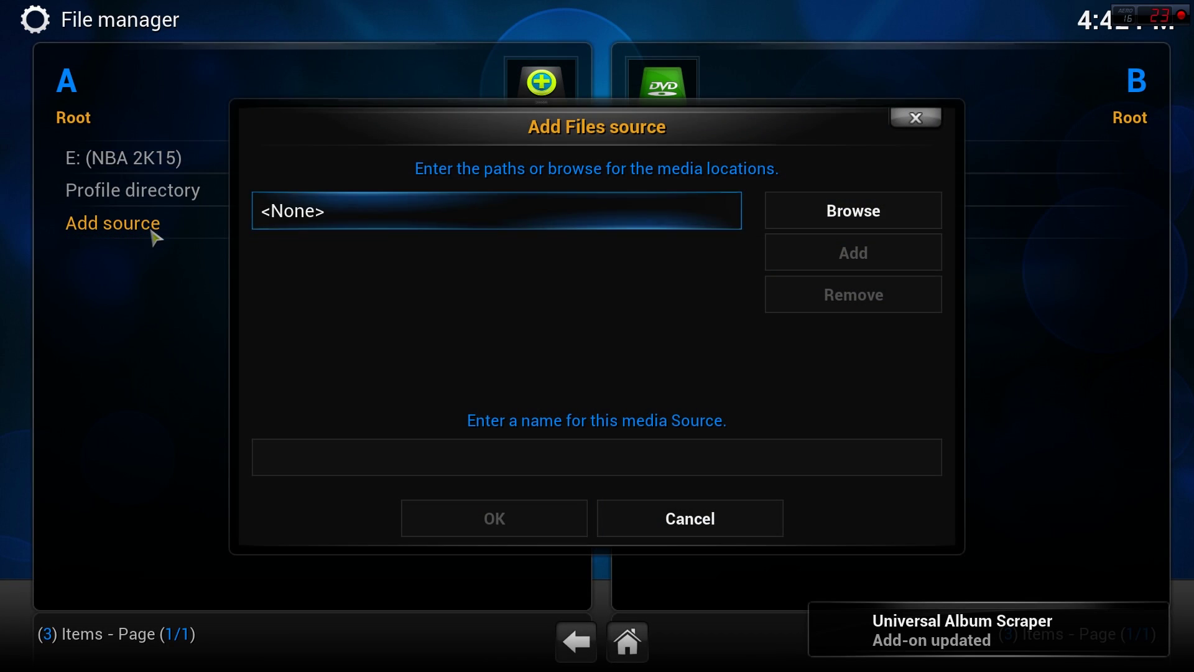
click(428, 224)
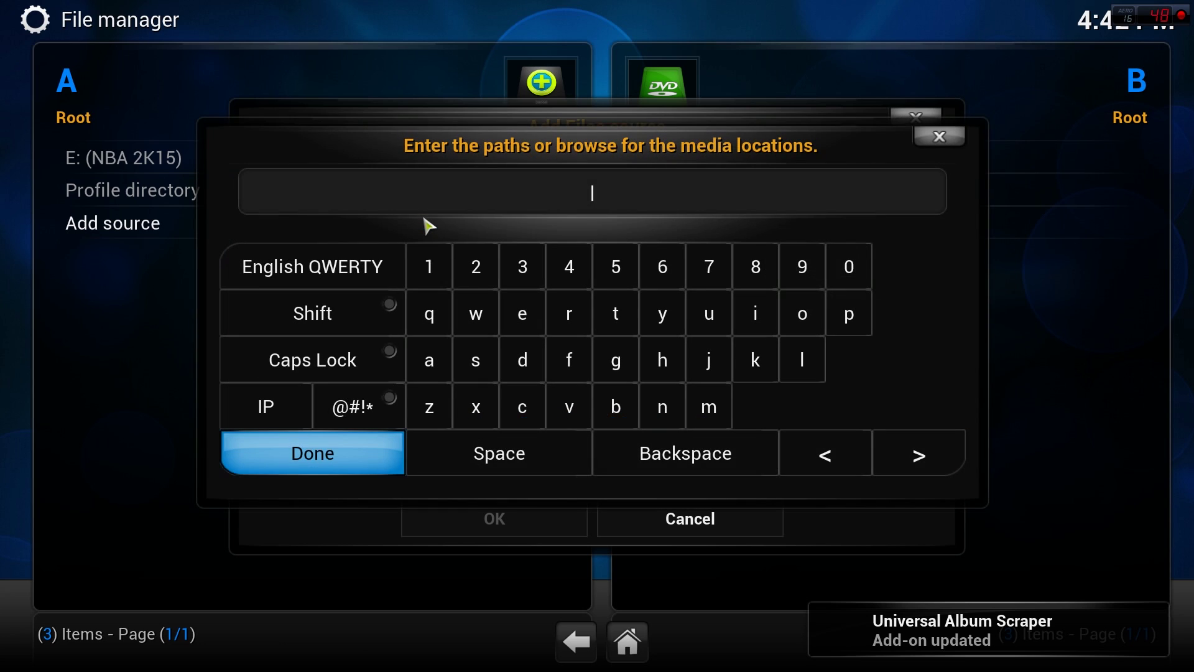
text(h)
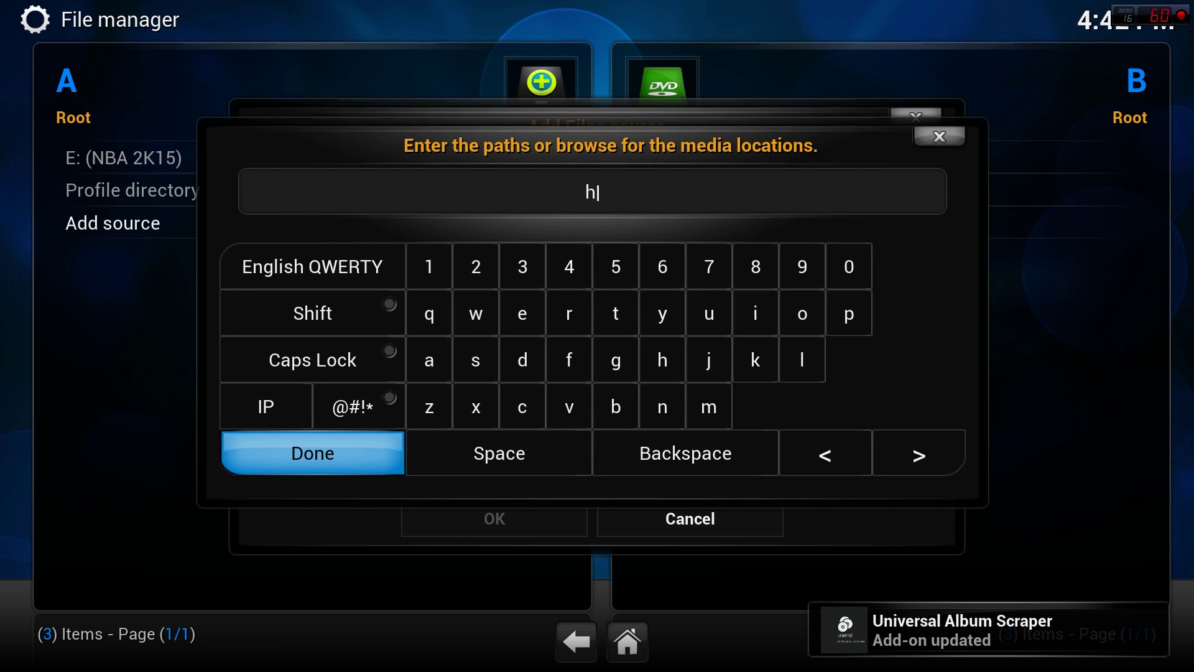
text(ttp://fusion.tvaddons.ag/)
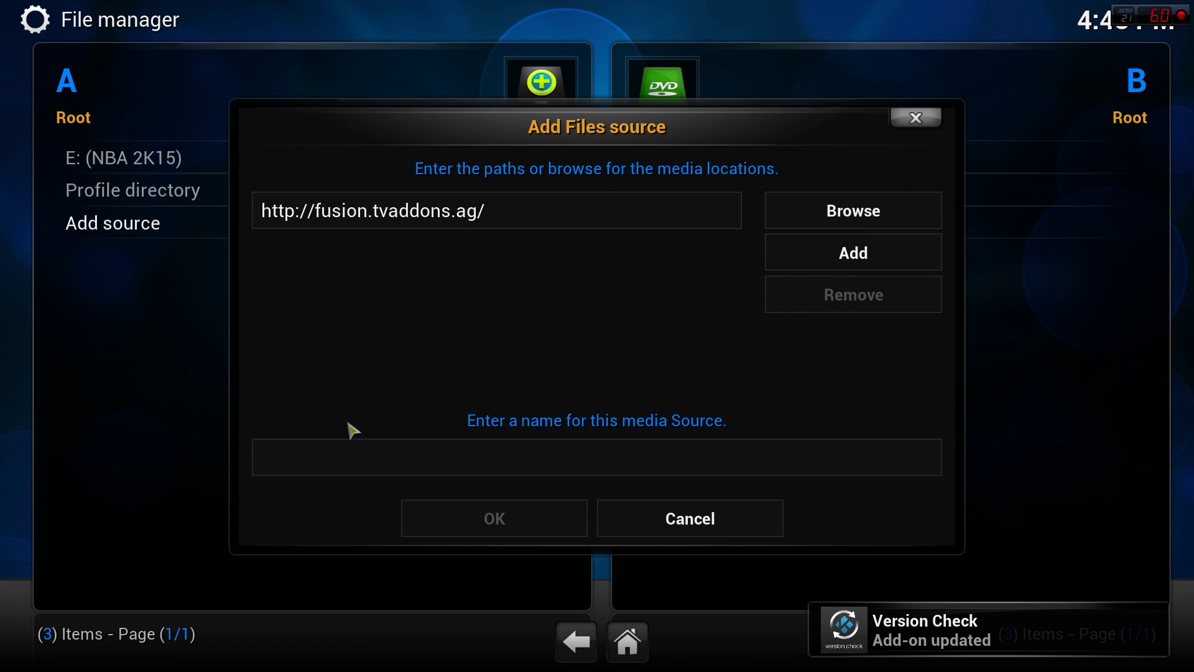
Name the media source fusion and save it.
click(447, 475)
text(f)
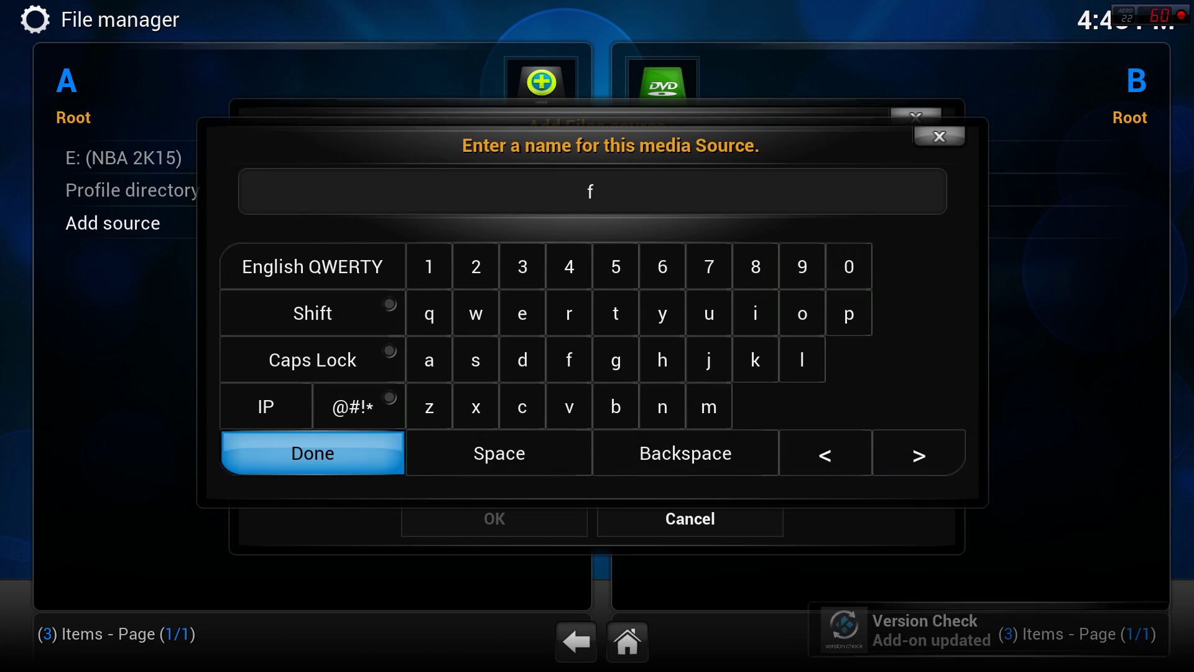
text(usio)
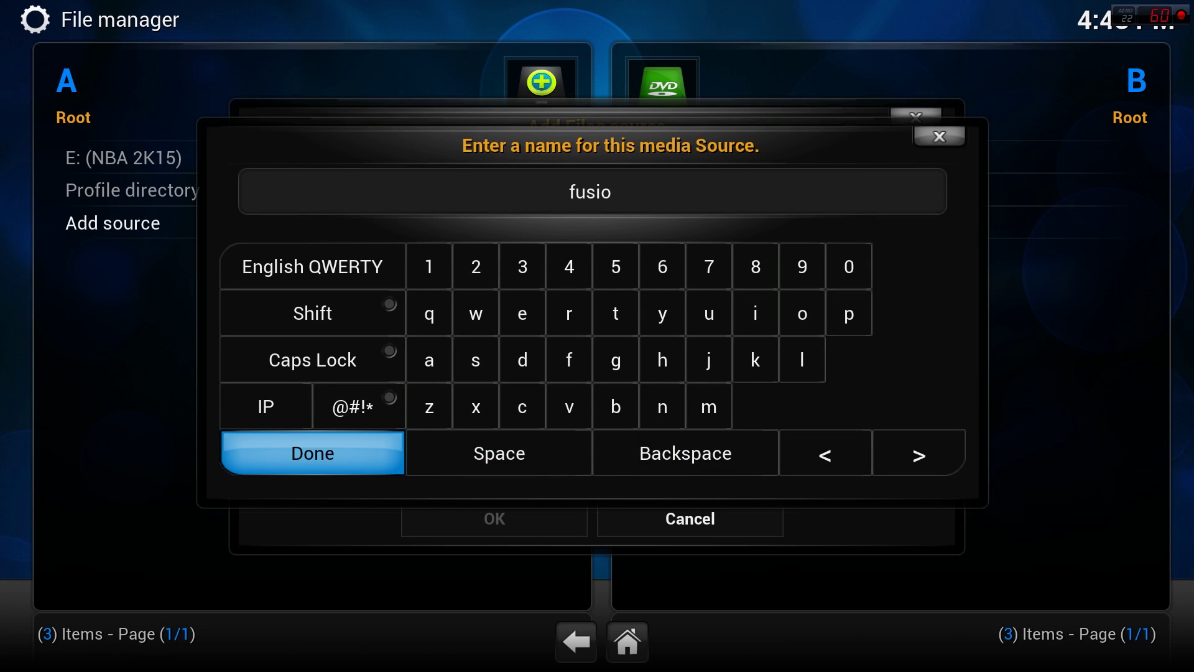
text(n)
key(Return)
key(Return)
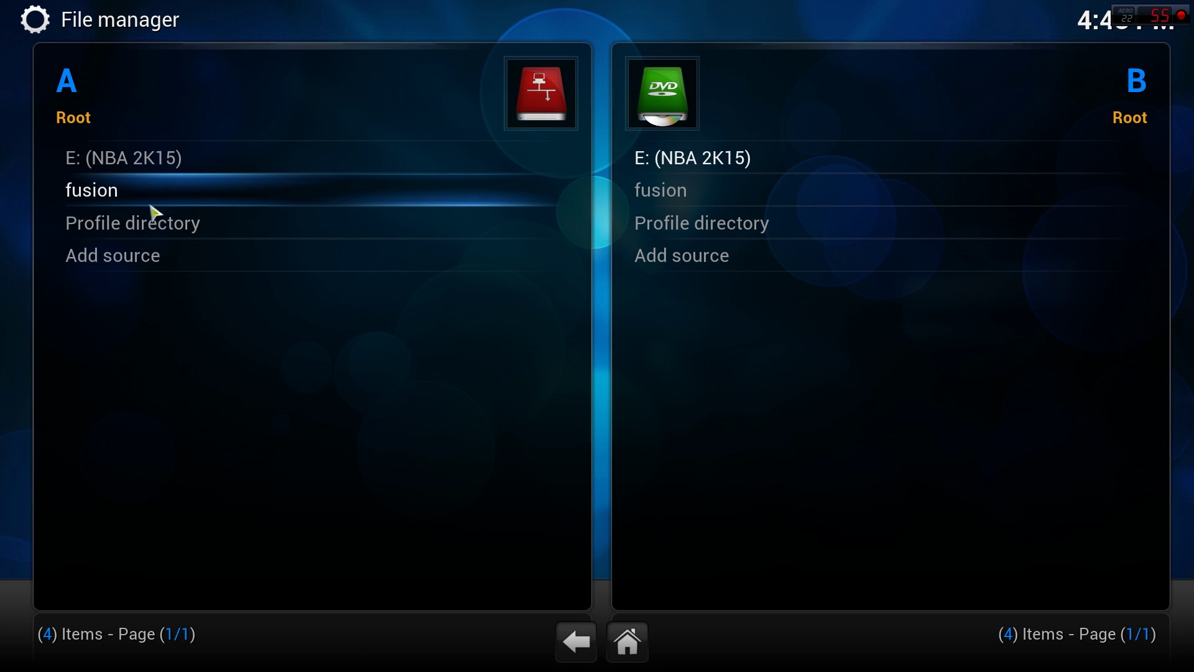
Install the add-on plugin.video.hubwizard-1.1.9.zip from the fusion source.
click(577, 647)
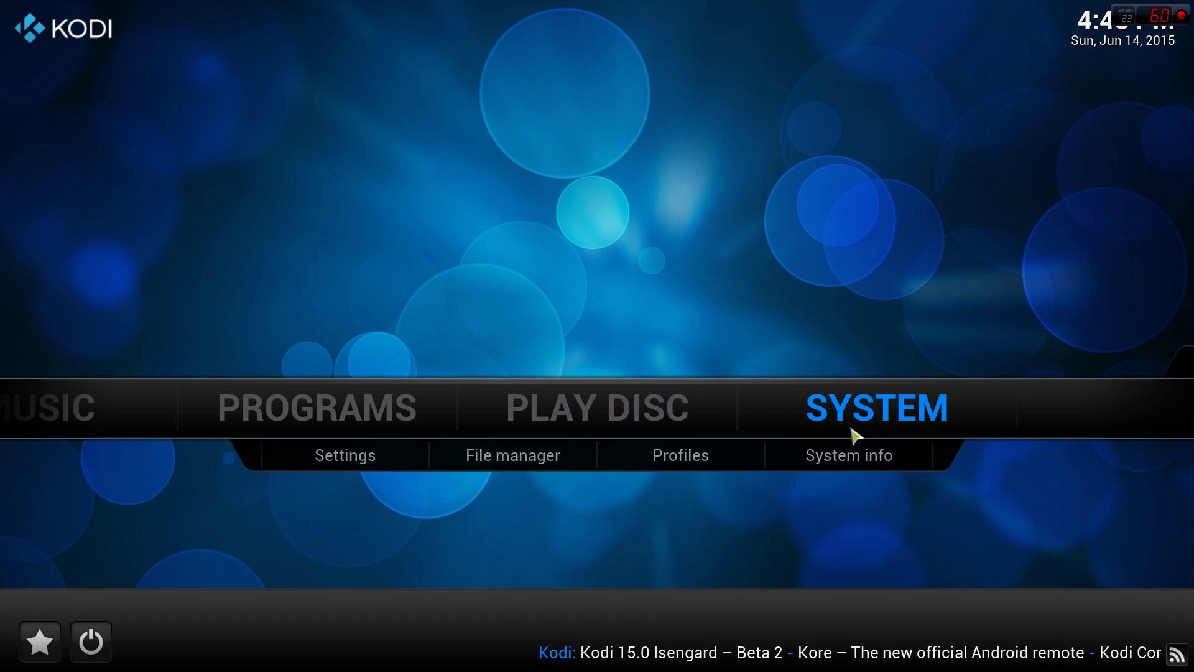
click(389, 457)
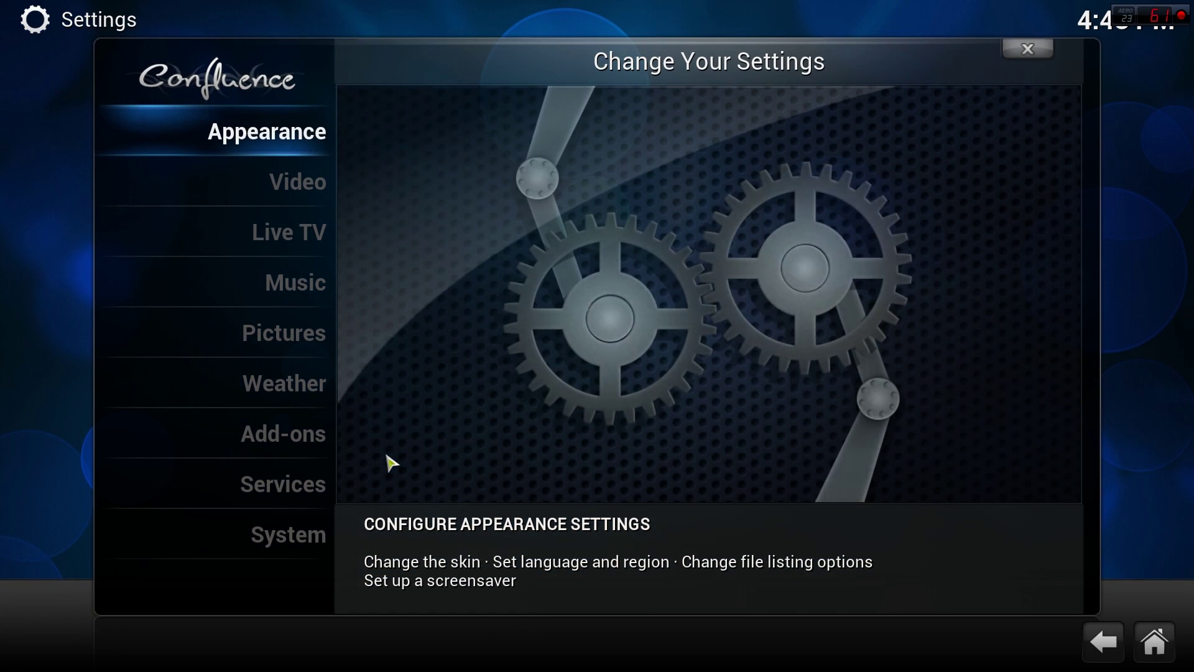
click(317, 456)
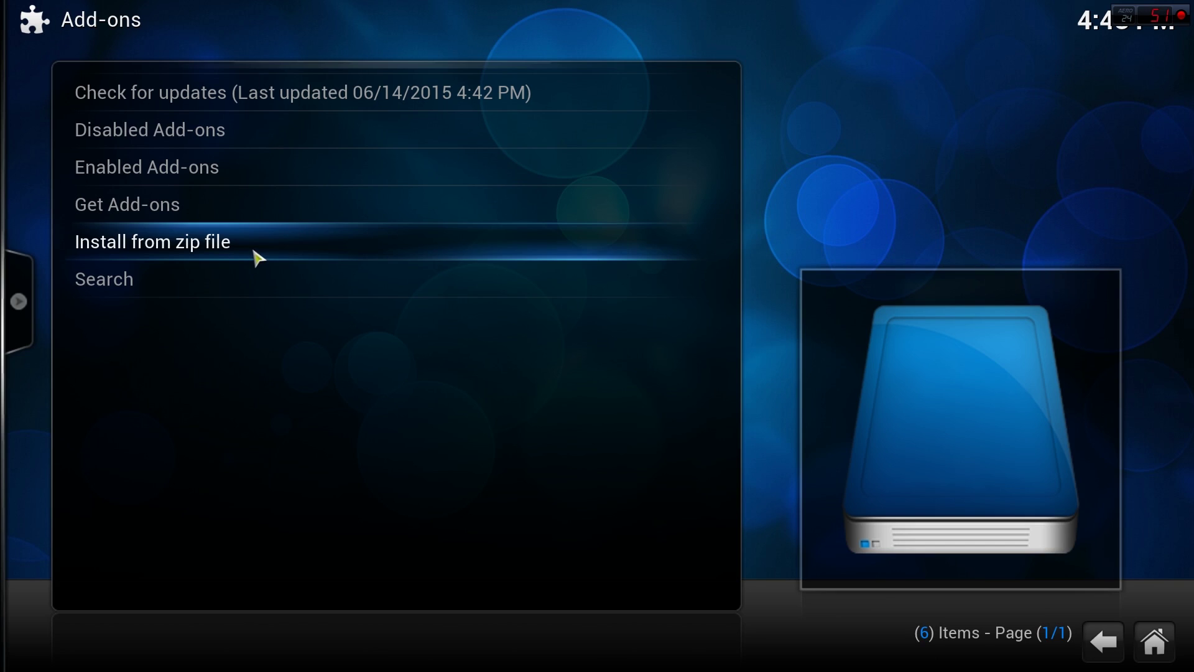
click(258, 257)
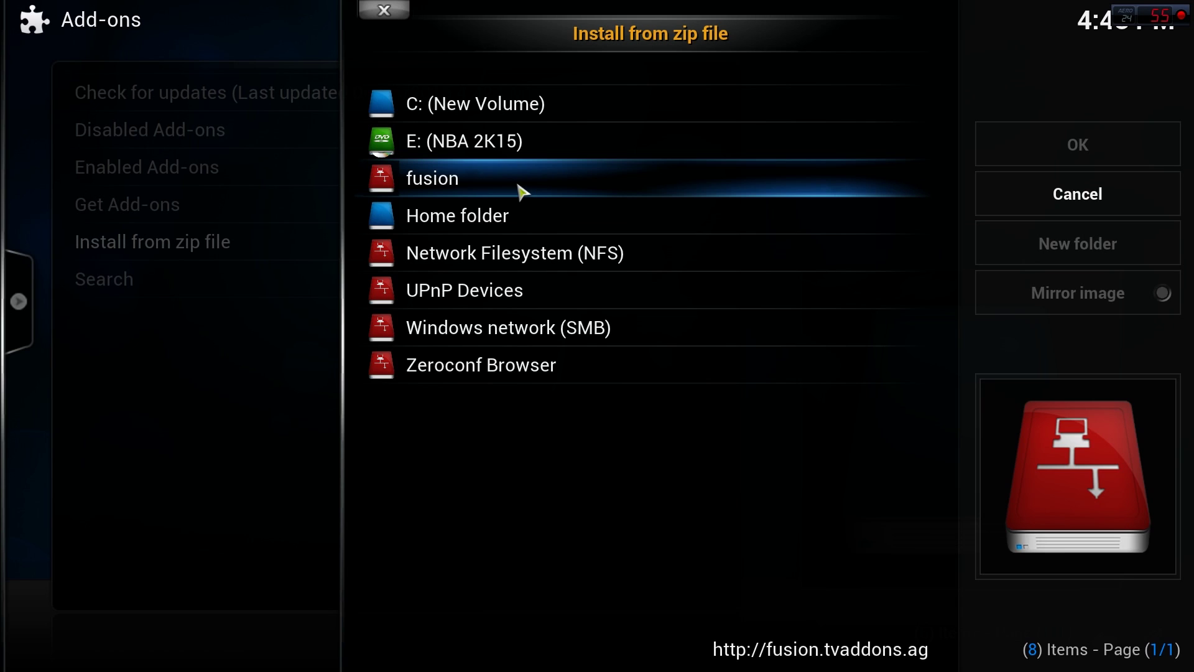
click(524, 193)
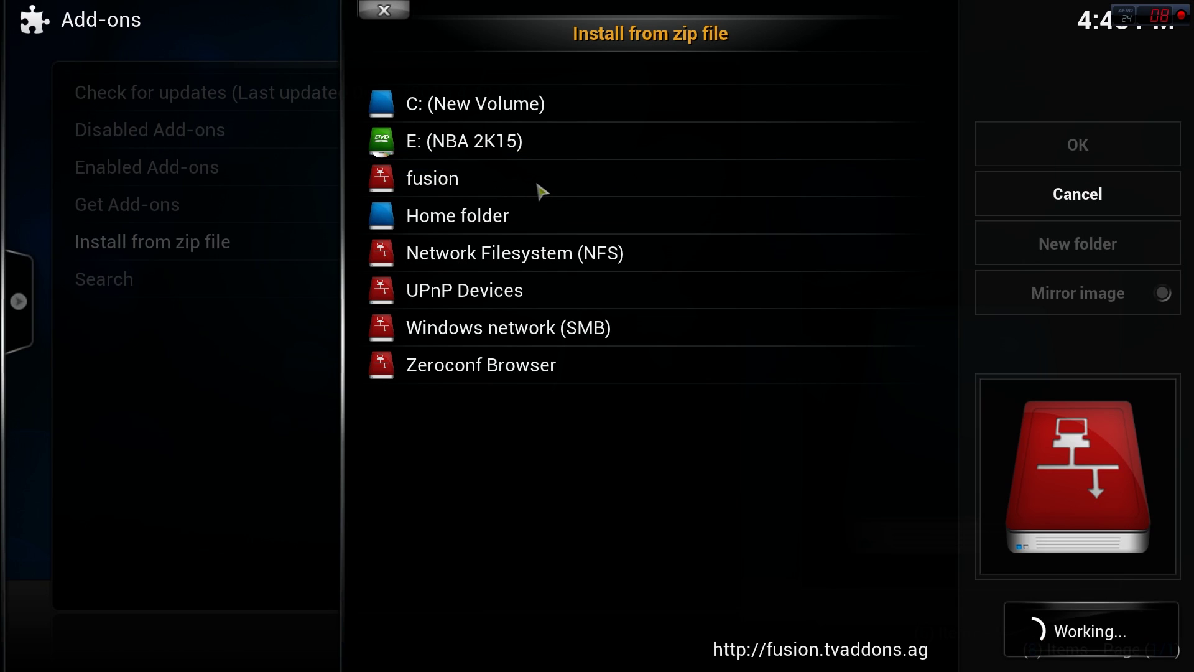
click(552, 263)
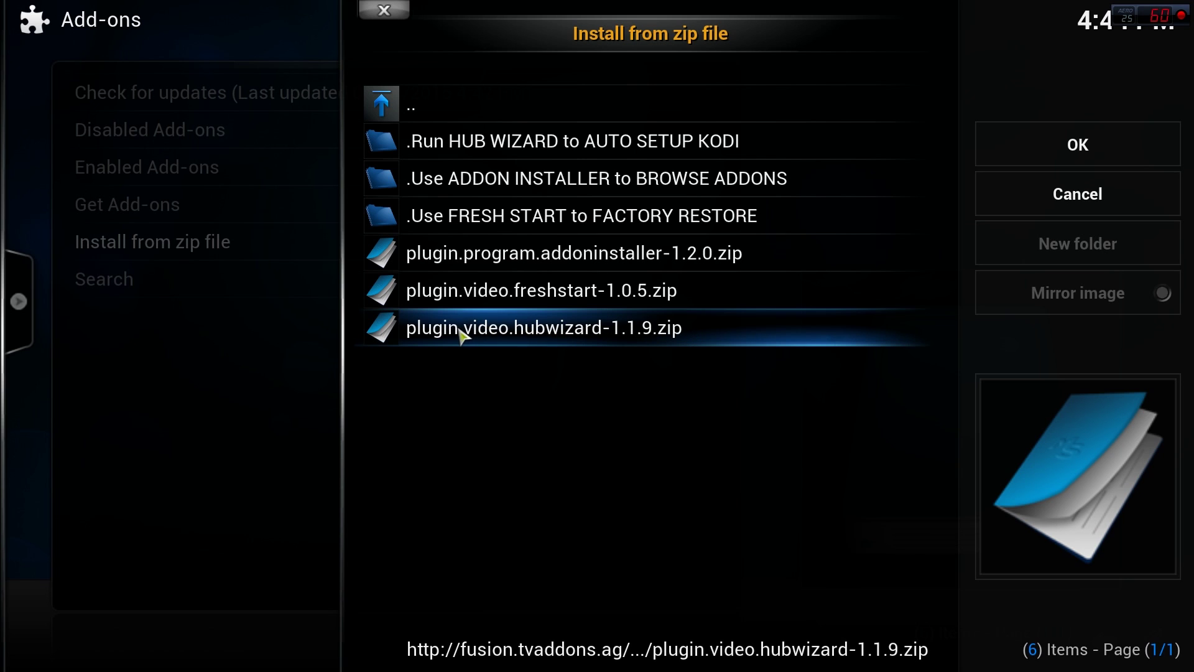
click(577, 341)
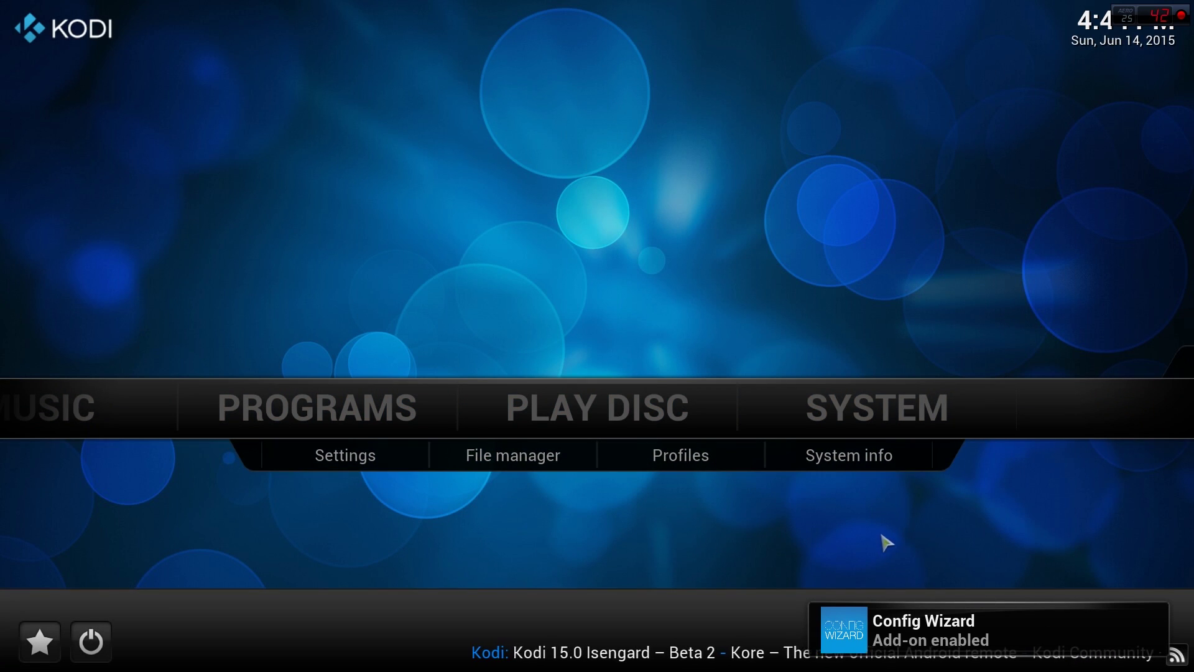
Run the Config Wizard program add-on to apply its preconfigured setup, and reboot the system.
click(345, 416)
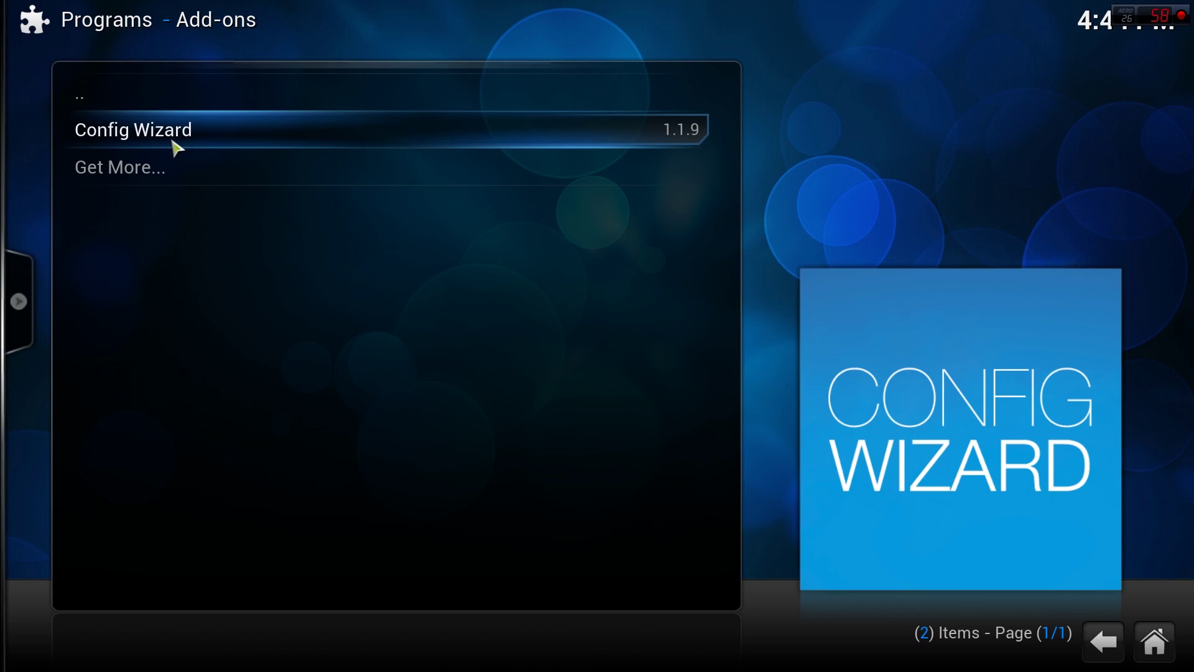
click(172, 144)
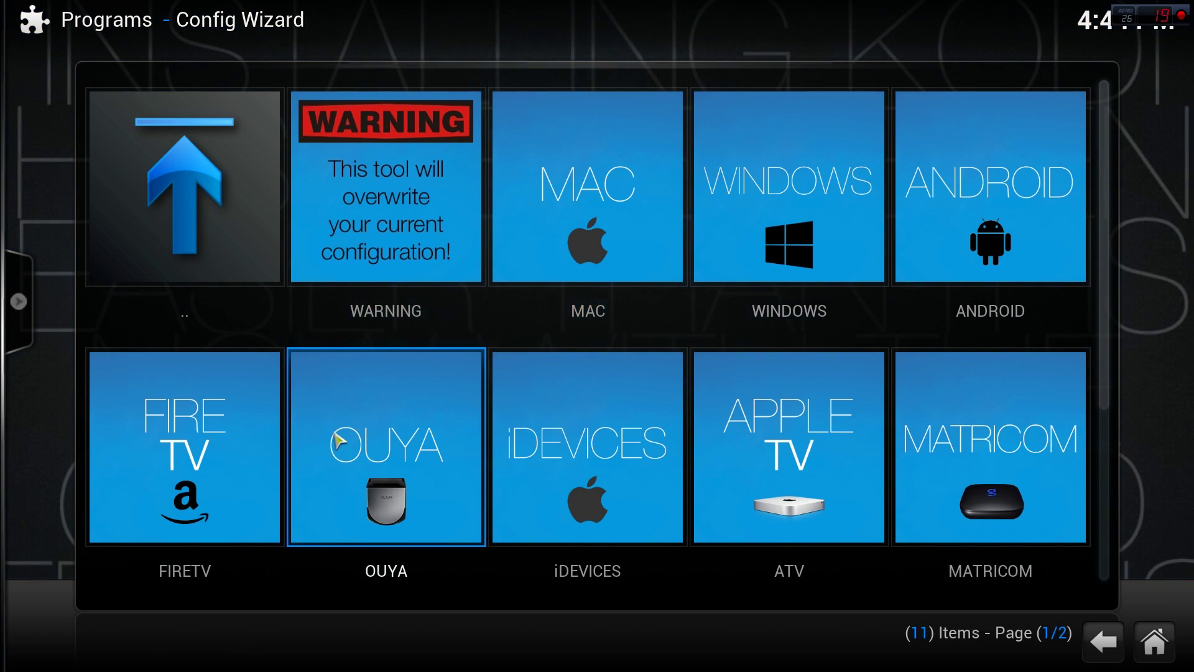
click(337, 441)
click(493, 398)
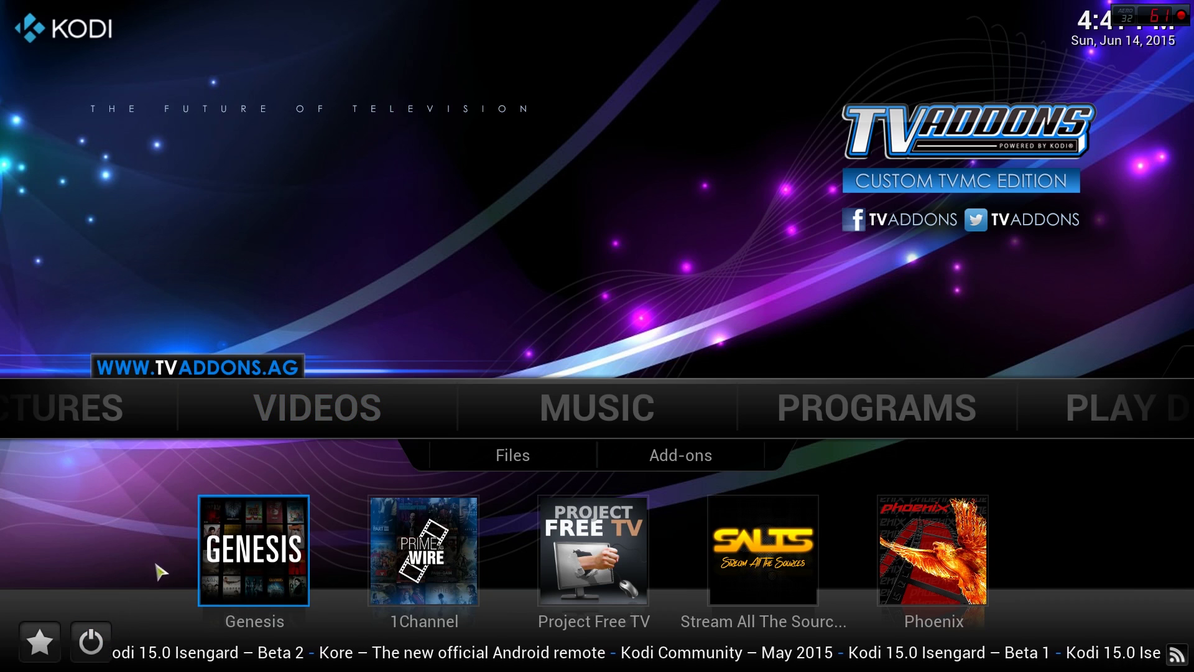
click(99, 646)
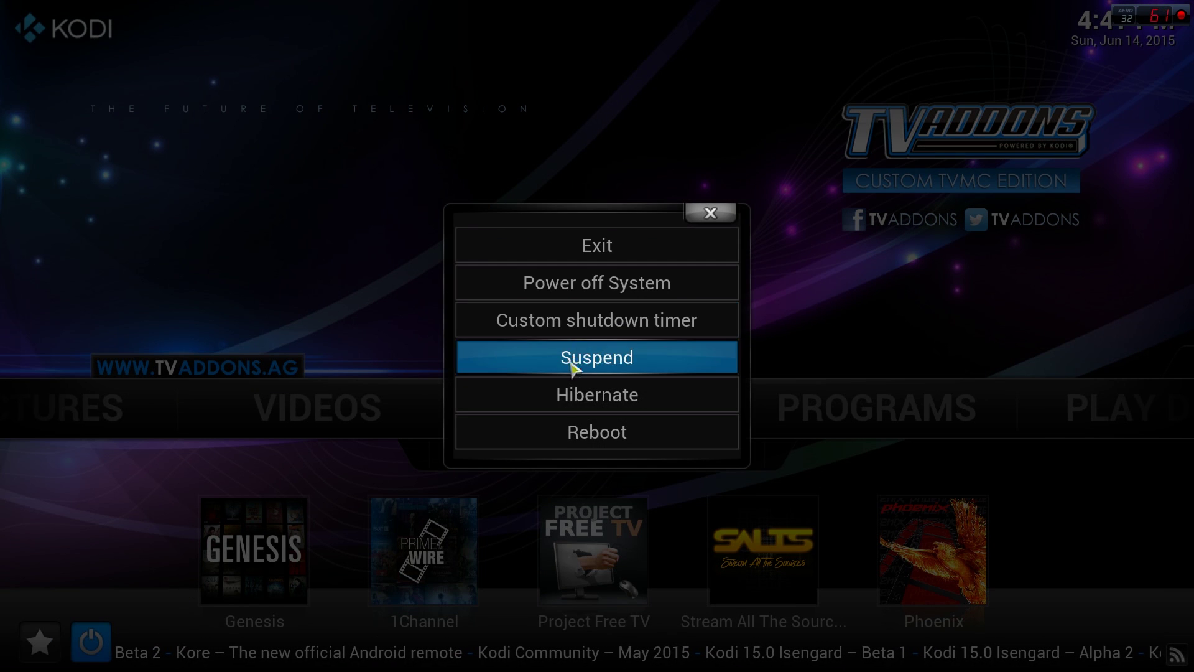
click(555, 438)
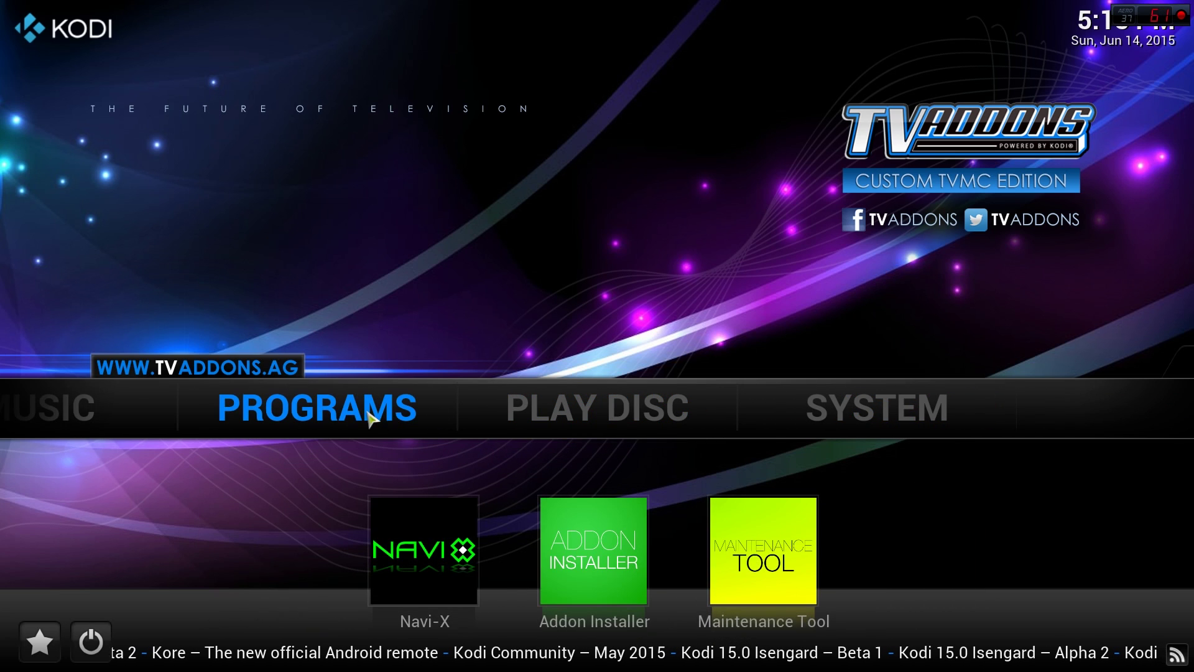
View the categories in Addon Installer, and browse the installed video add-ons.
click(591, 562)
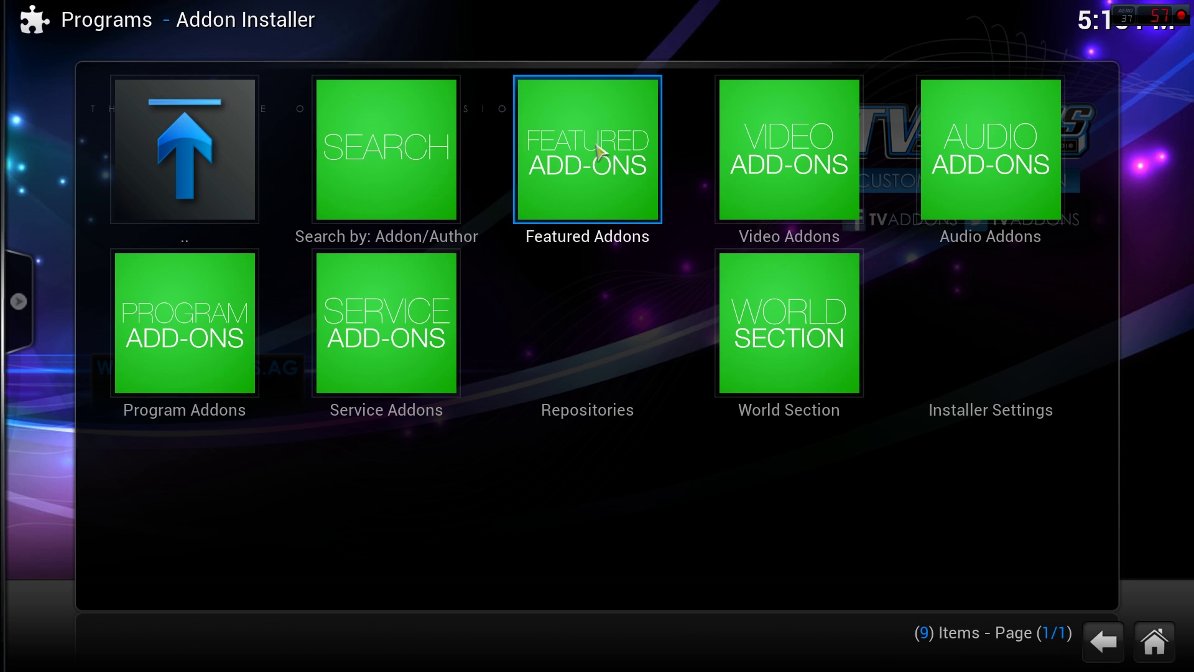
key(Escape)
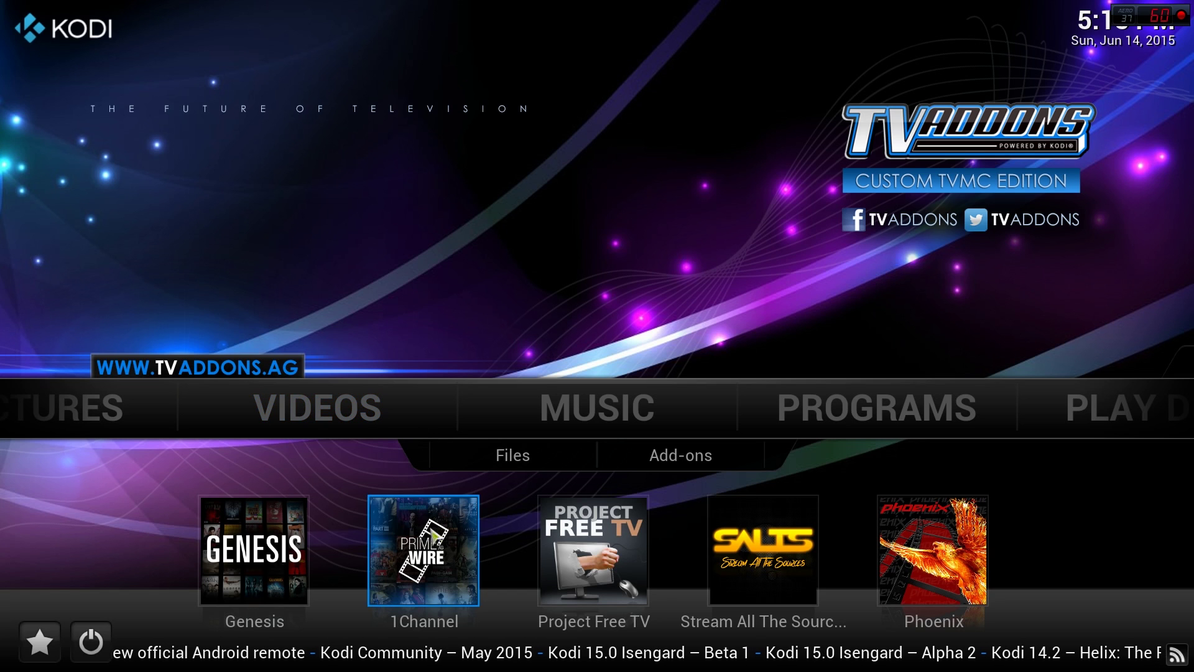
click(702, 473)
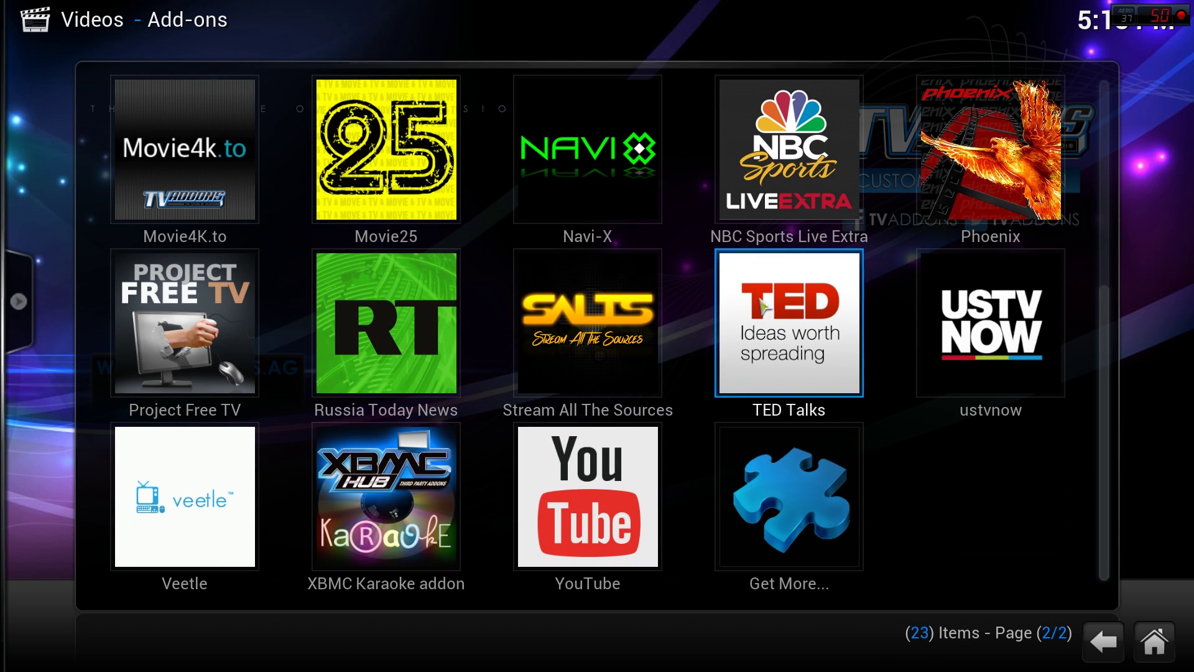
scroll(740, 347, up, 2)
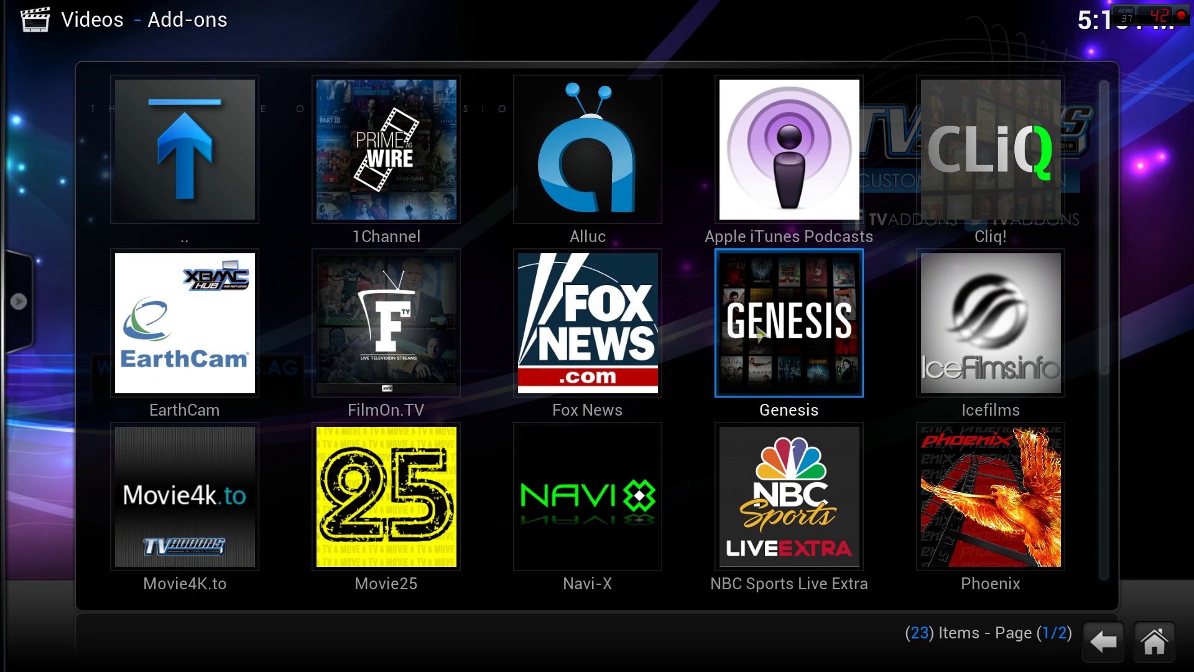
Open the Genesis video add-on and look through one of its TV show lists.
click(760, 336)
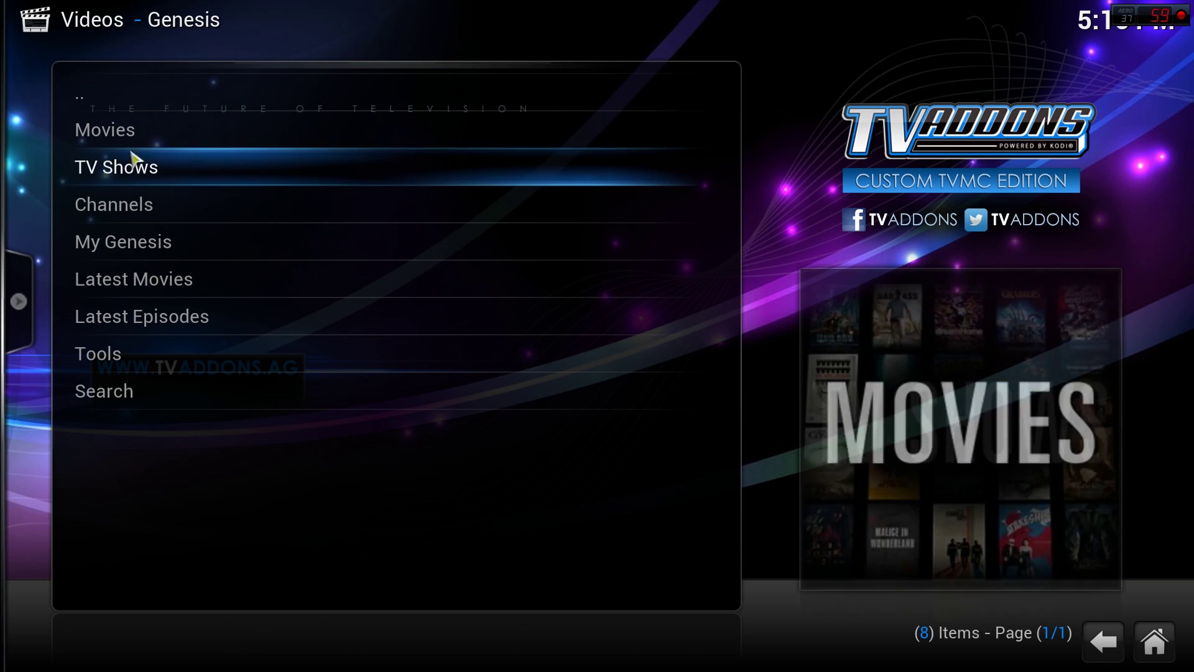
click(131, 177)
click(168, 211)
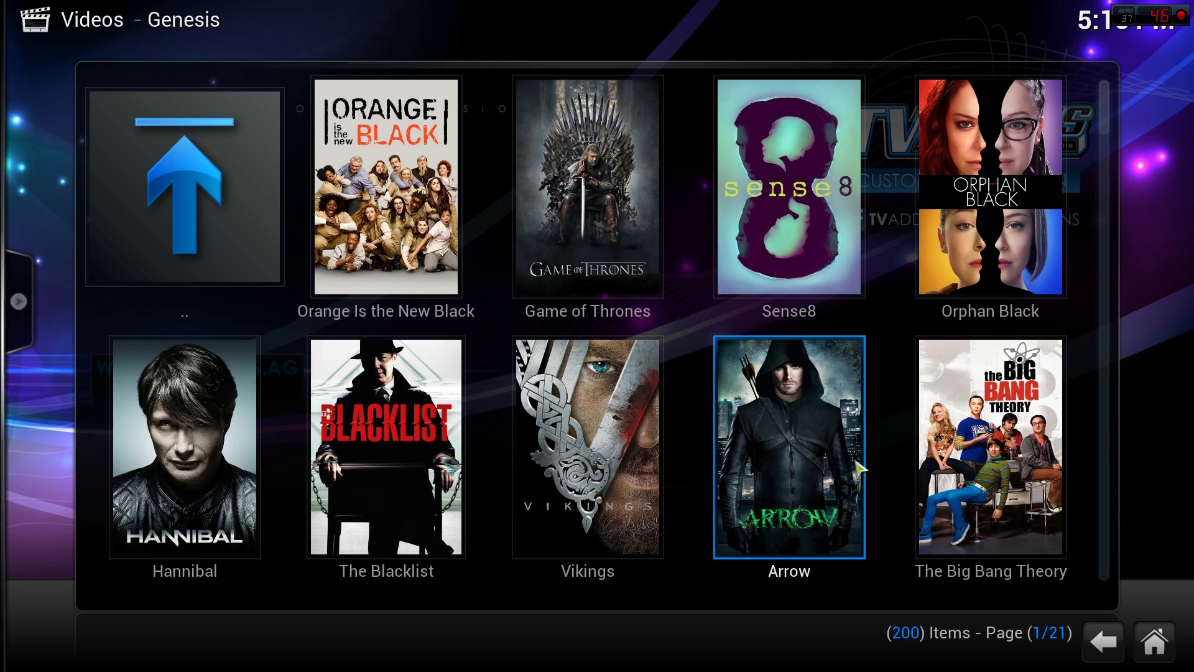
click(1103, 641)
click(1104, 641)
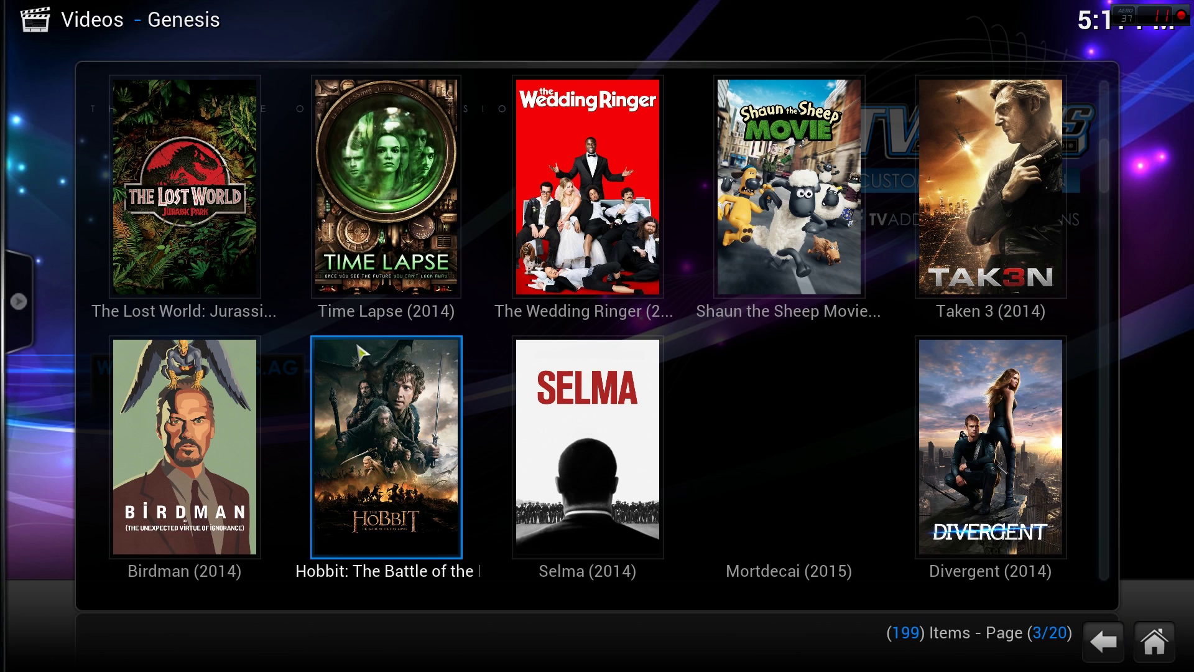
Browse the People Watching movie list in Genesis, and stop the test playback of Get Hard.
scroll(361, 373, down, 1)
scroll(363, 351, down, 1)
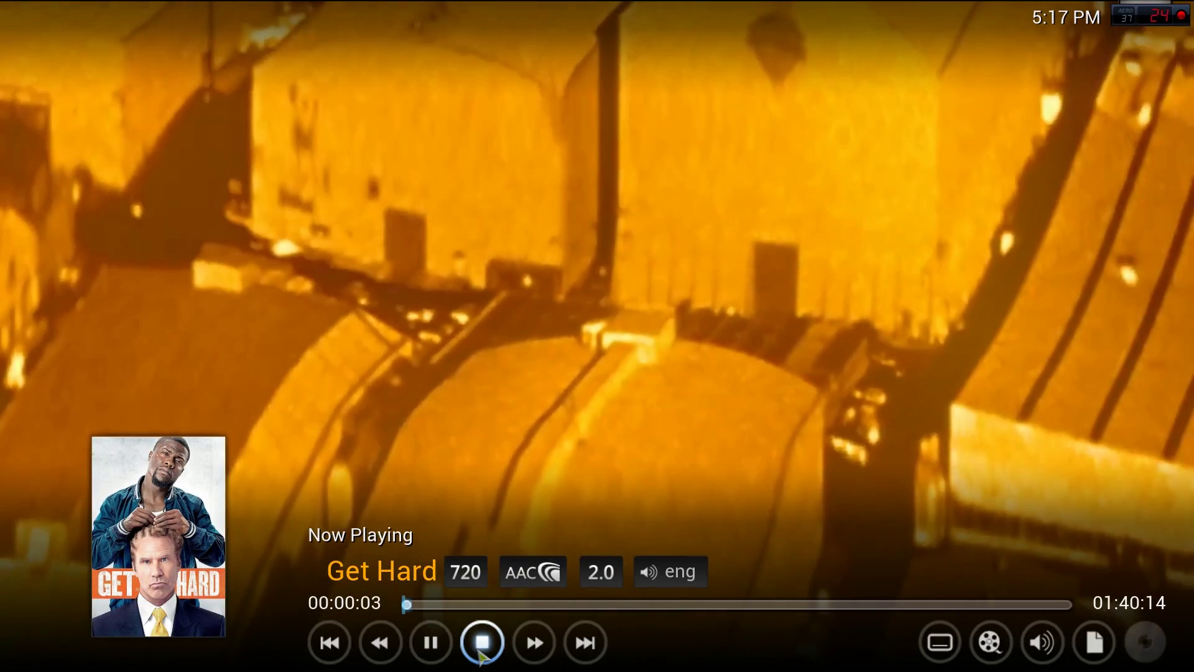
click(482, 647)
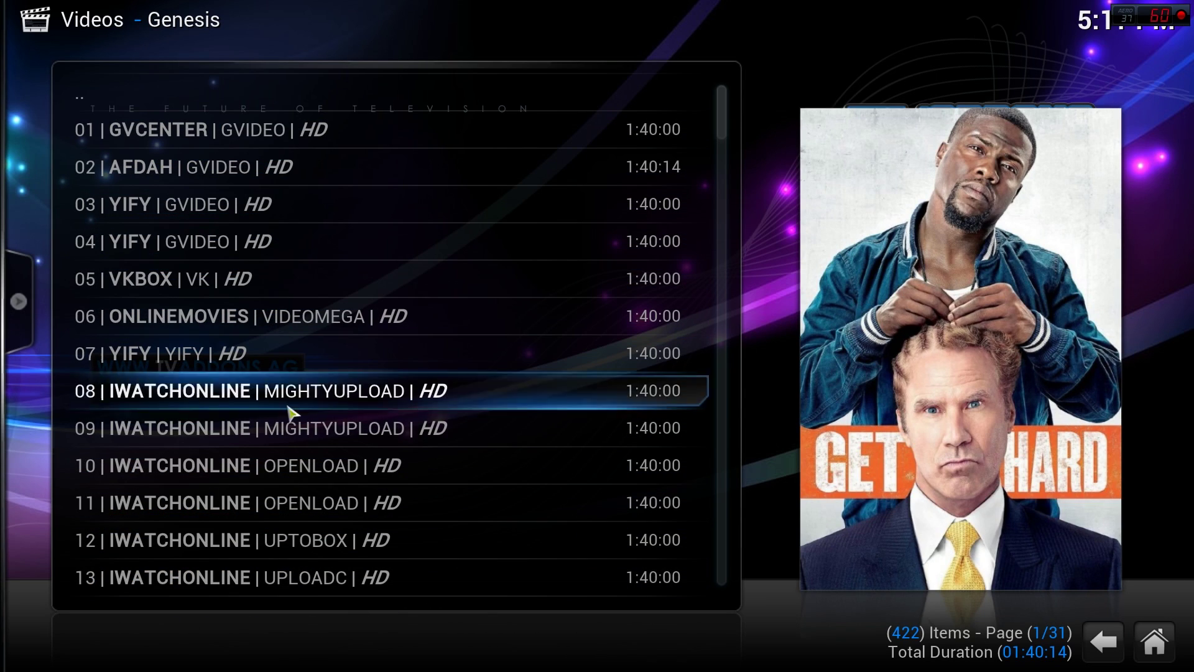
Leave the Genesis add-on and return to the Videos section of the home screen.
click(1094, 654)
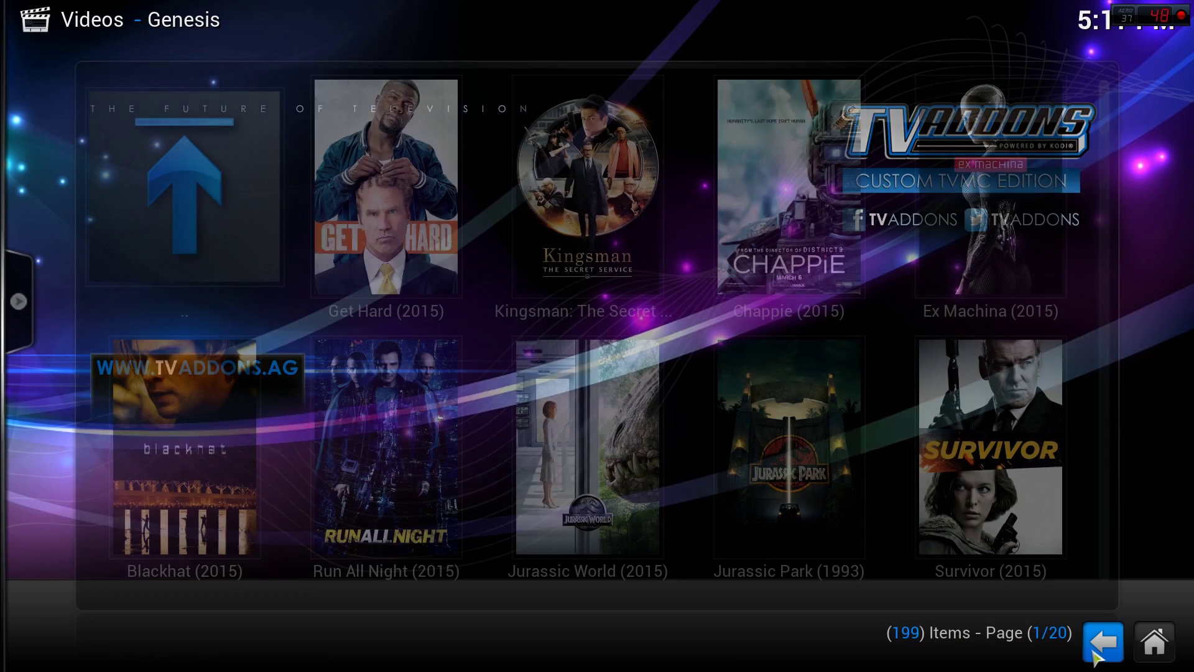
click(1095, 653)
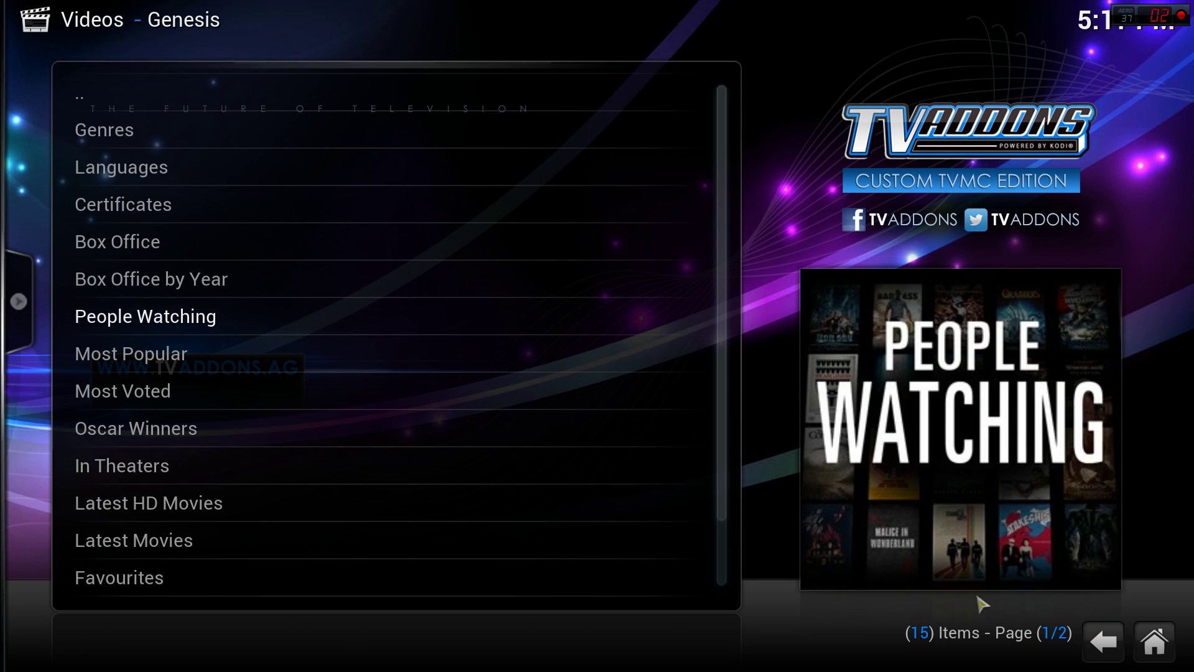
click(1118, 653)
click(1119, 652)
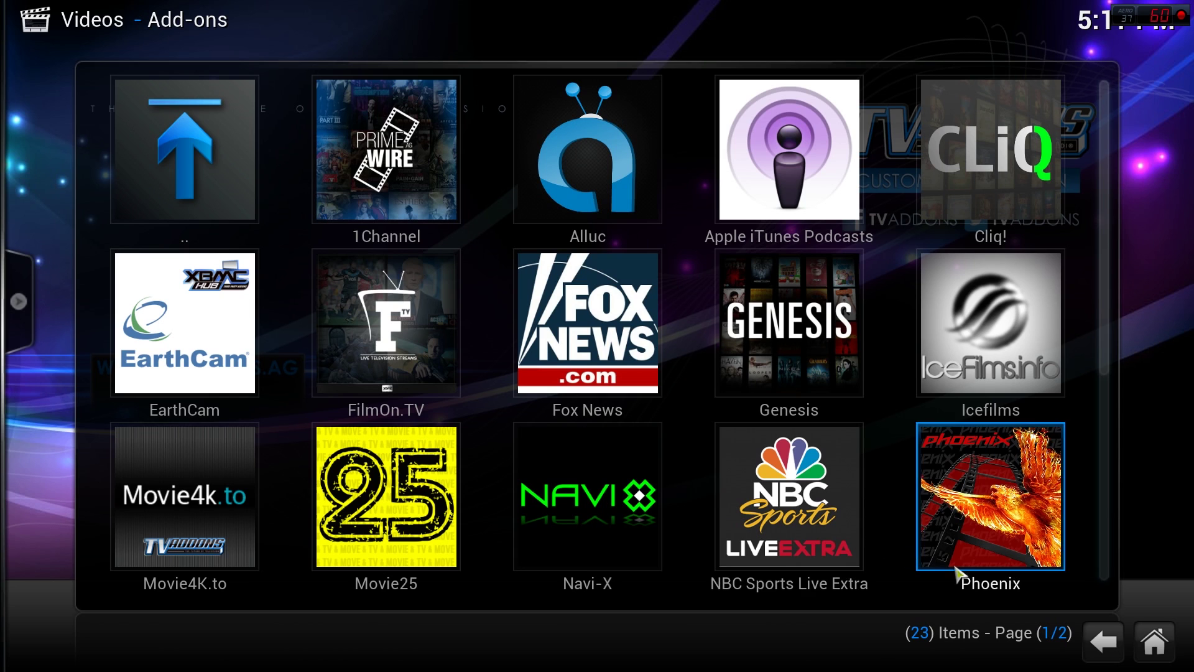
click(1173, 650)
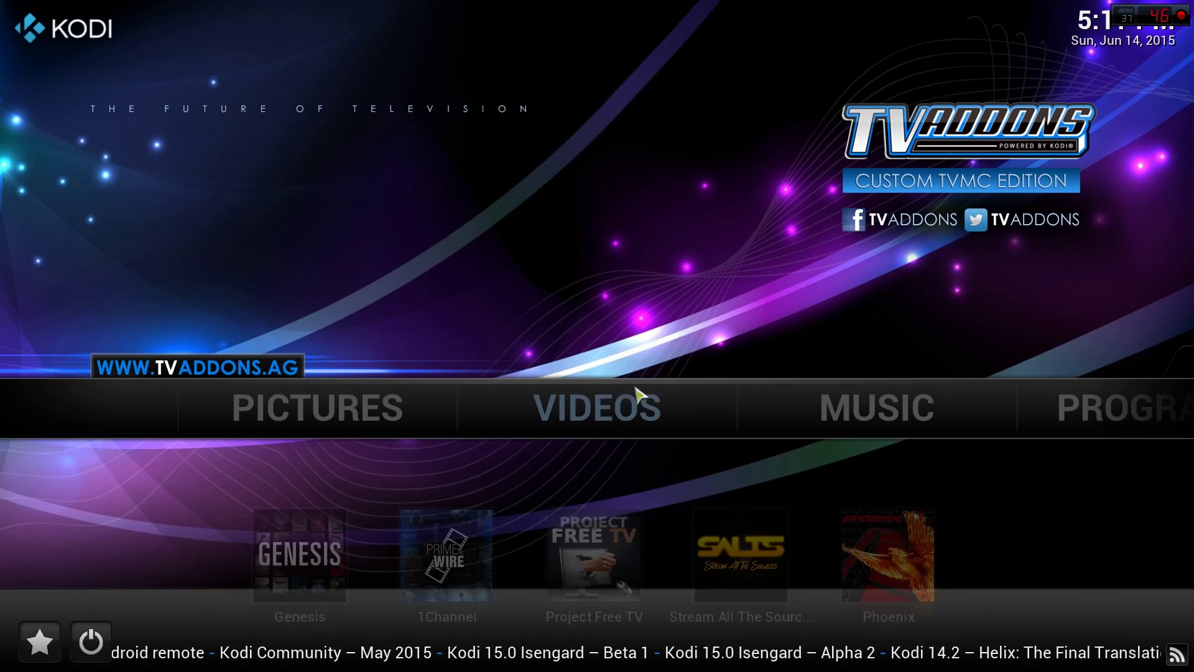
mouse_move(602, 400)
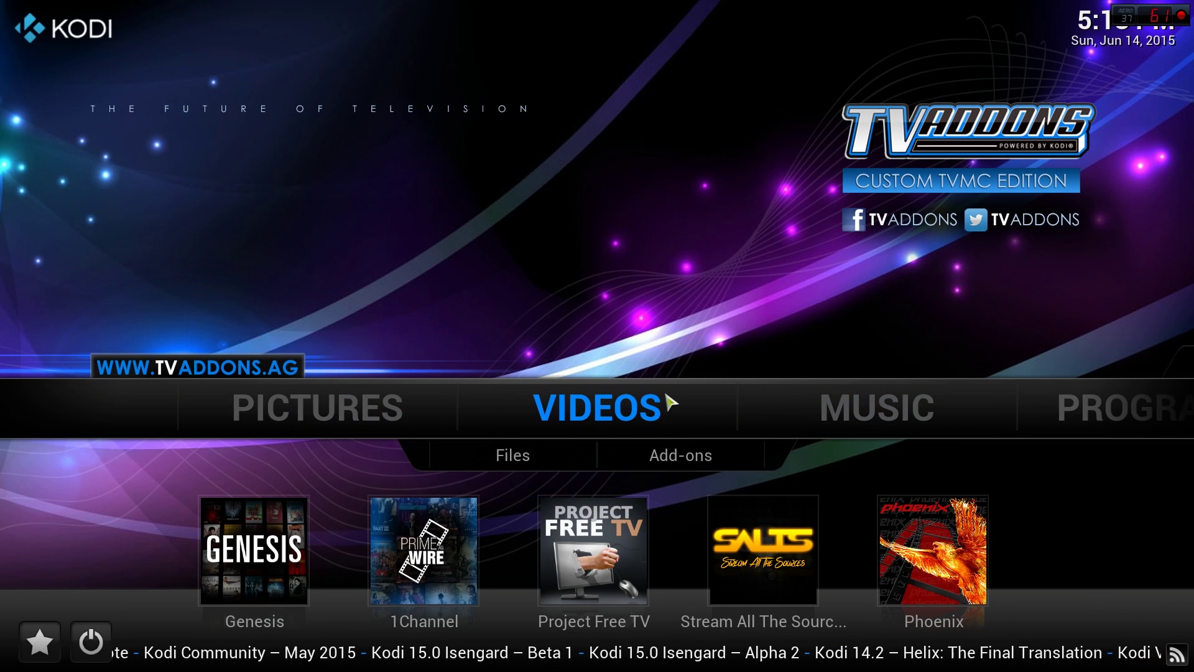